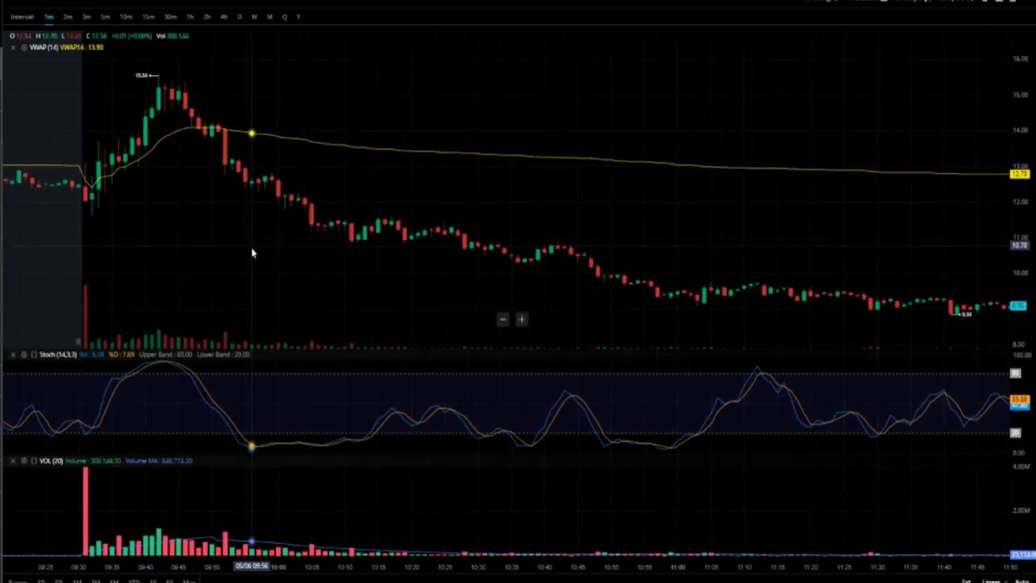
Step: Zoom in on the chart and pan toward the earlier bars around the 09:30 open
scroll(243, 240, "down", 2)
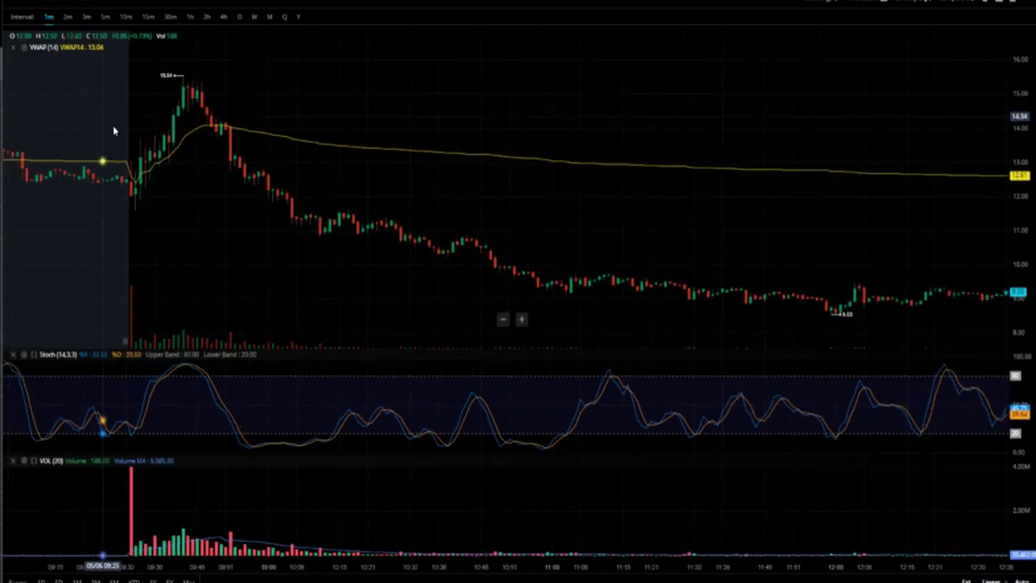
scroll(251, 136, "up", 1)
left_click_drag(262, 134, 383, 212)
scroll(384, 212, "up", 1)
scroll(383, 211, "up", 3)
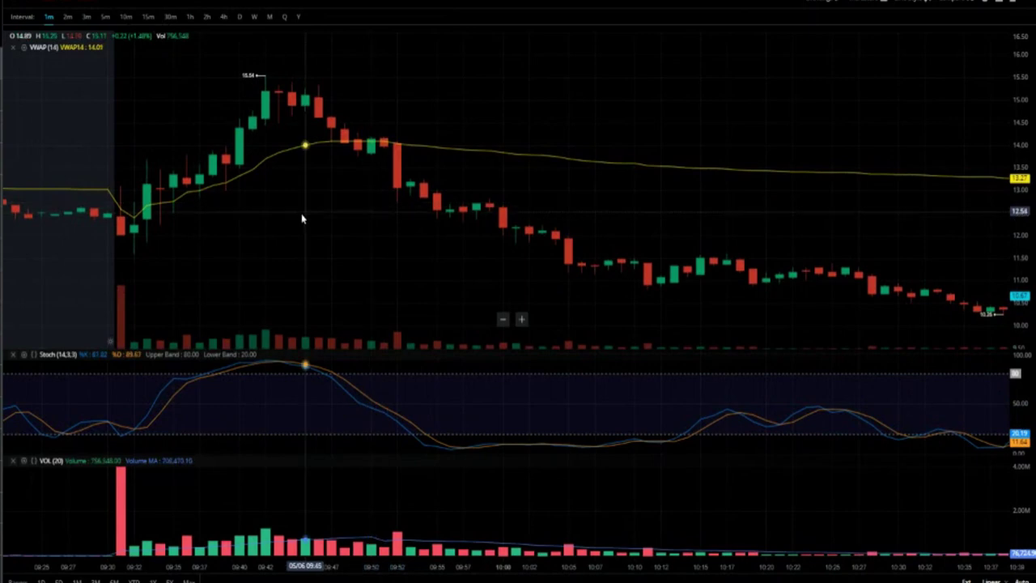
scroll(267, 225, "up", 1)
left_click_drag(246, 231, 485, 235)
Step: Pan back into the pre-market bars and zoom onto the opening spike to the 15.54 high
scroll(251, 232, "down", 3)
left_click_drag(238, 235, 491, 238)
scroll(426, 243, "down", 3)
scroll(426, 243, "down", 1)
left_click_drag(125, 235, 296, 246)
scroll(296, 243, "down", 1)
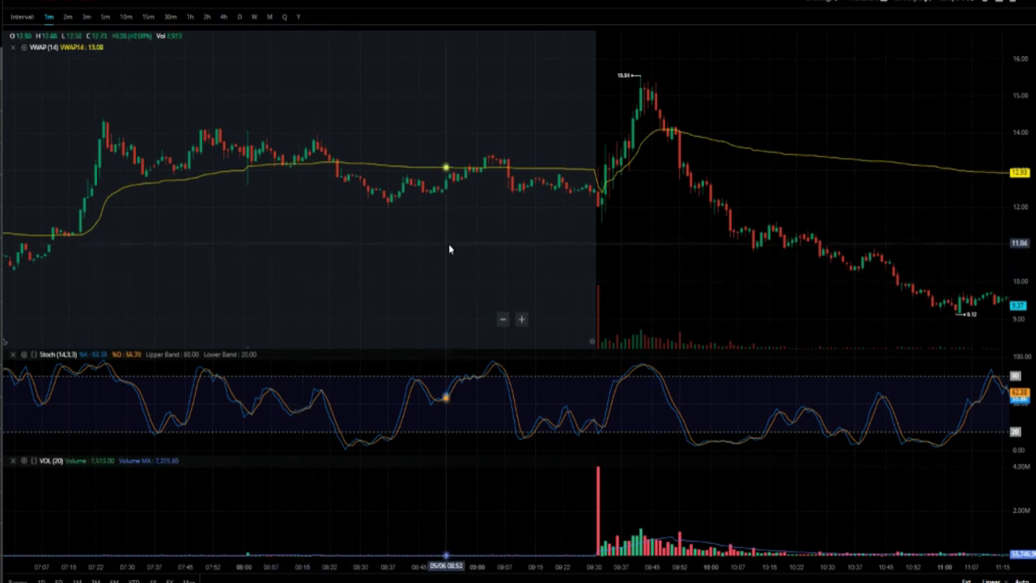
scroll(449, 245, "up", 3)
scroll(578, 256, "up", 5)
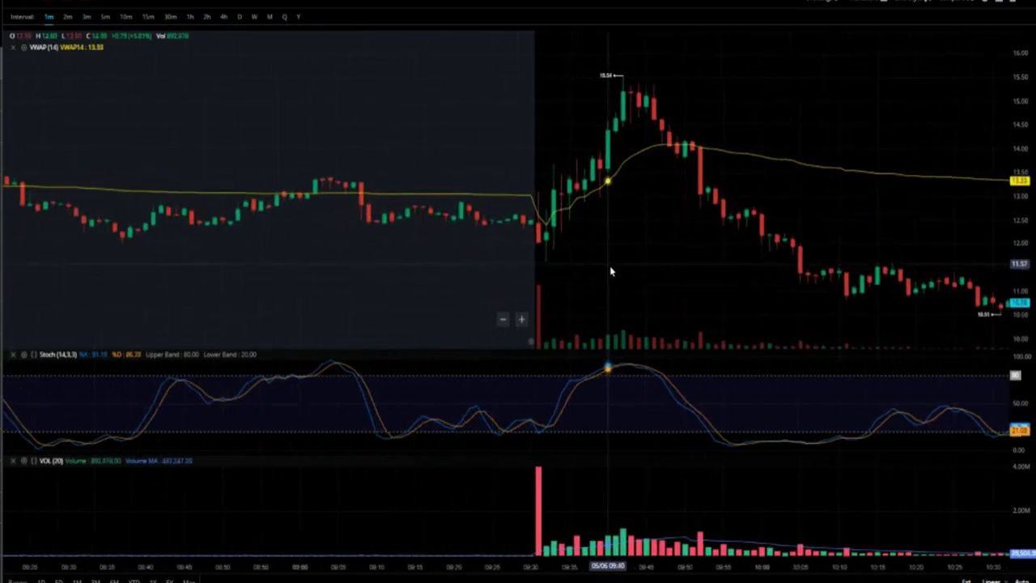
scroll(608, 271, "up", 3)
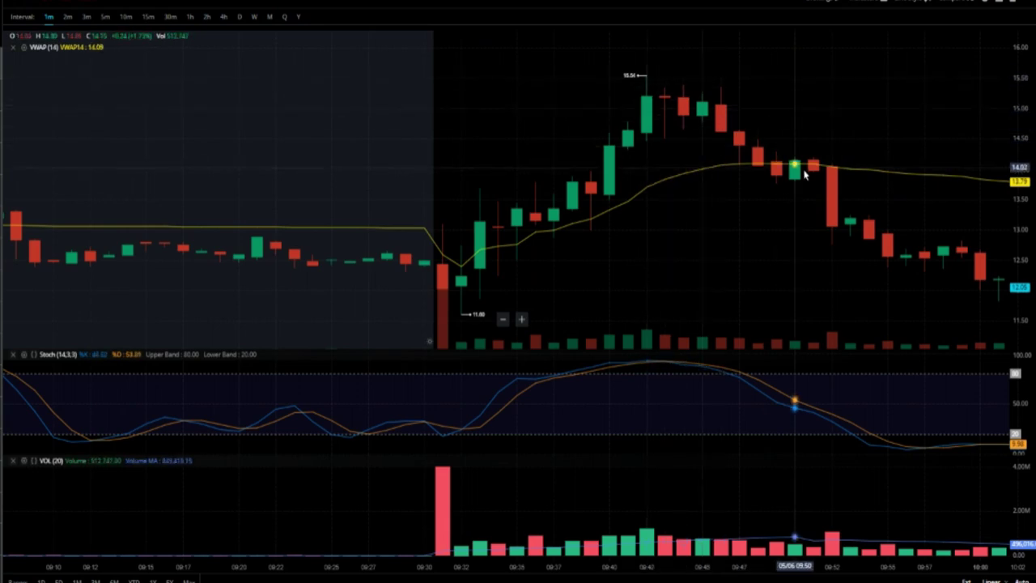
Step: Zoom the chart out to span pre-market through 12:40, showing the slide to the 8.63 low
scroll(809, 200, "down", 5)
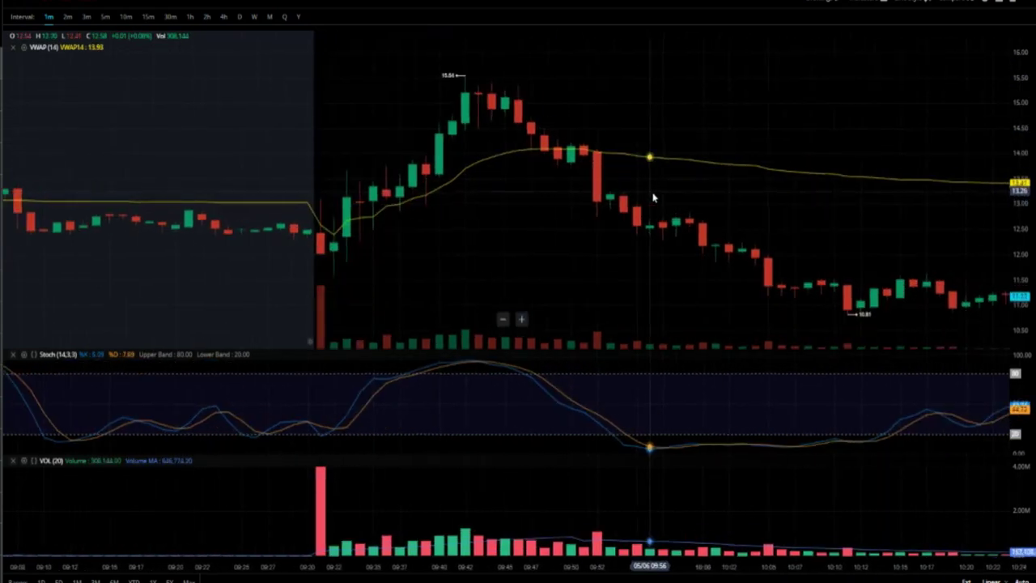
scroll(688, 190, "down", 5)
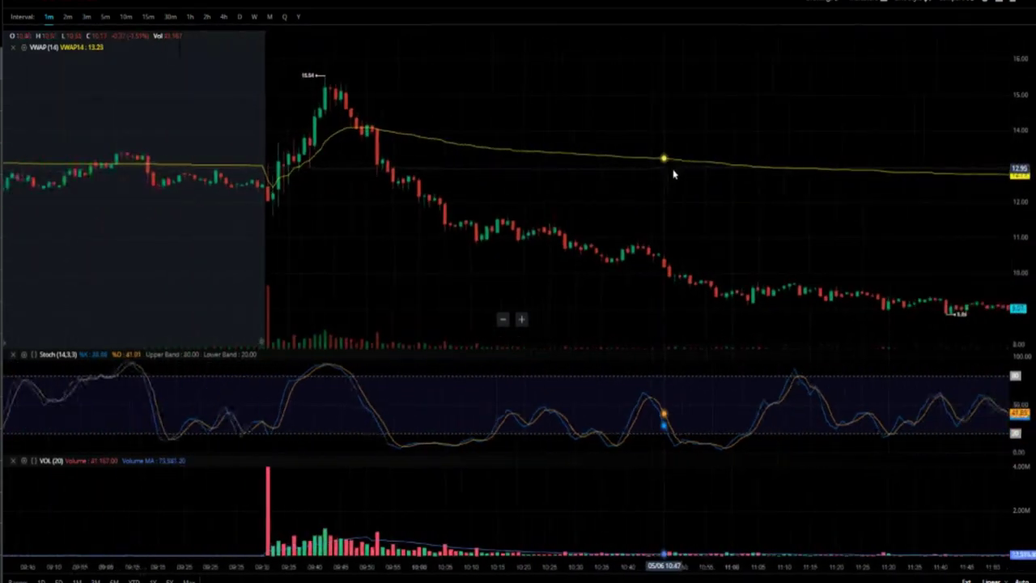
scroll(810, 210, "down", 5)
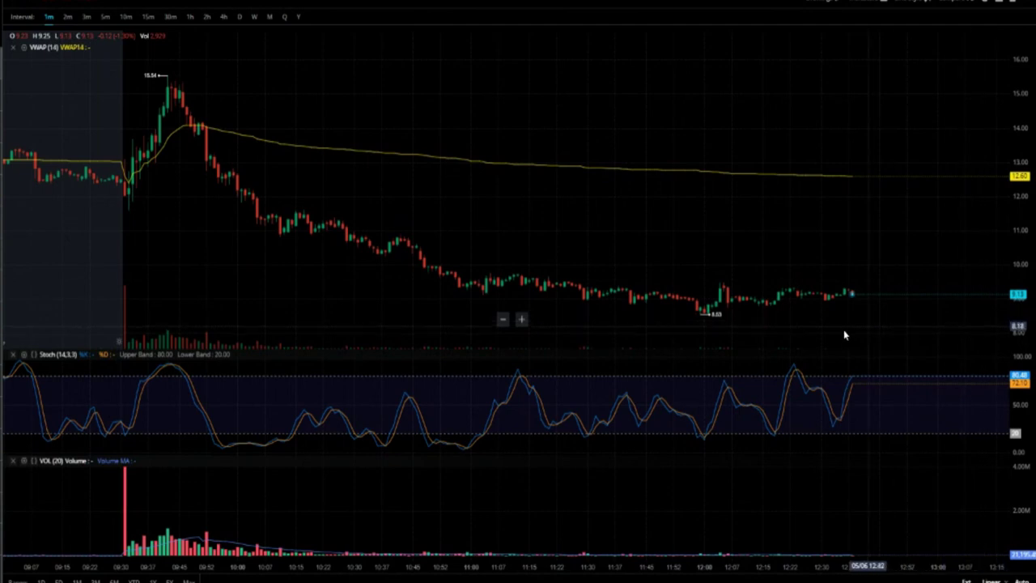
scroll(808, 295, "up", 2)
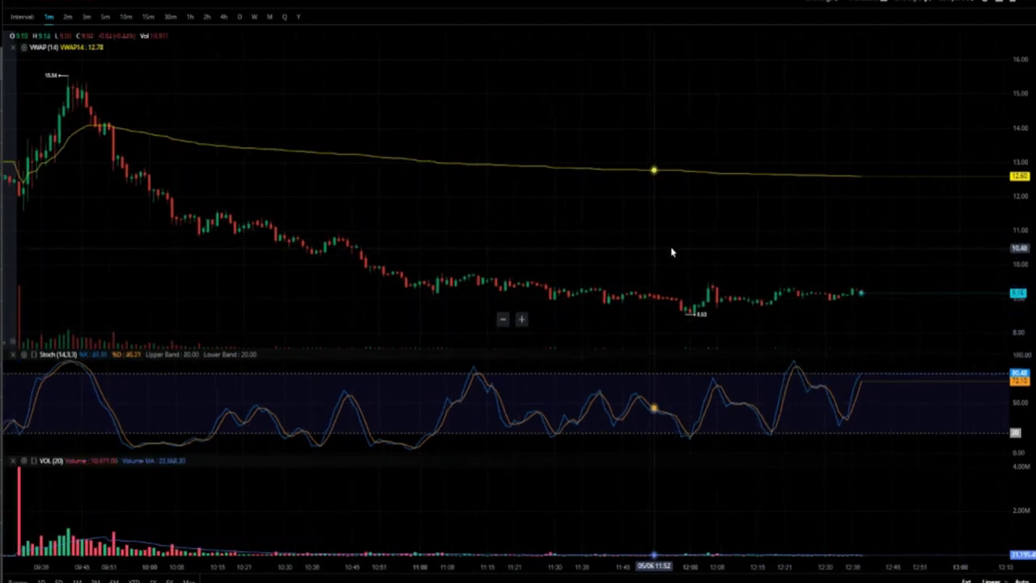
left_click_drag(659, 254, 763, 258)
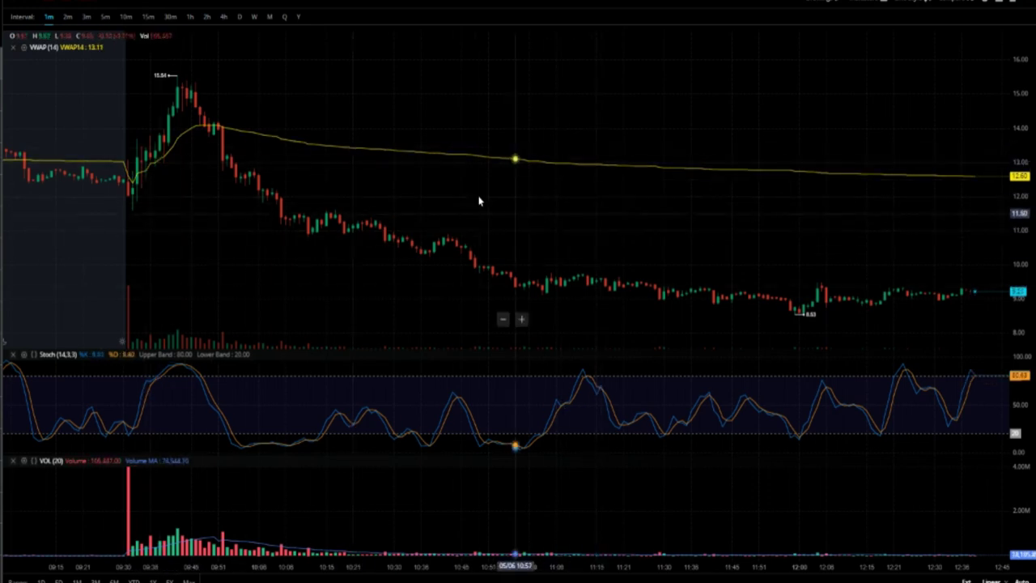
scroll(456, 200, "up", 1)
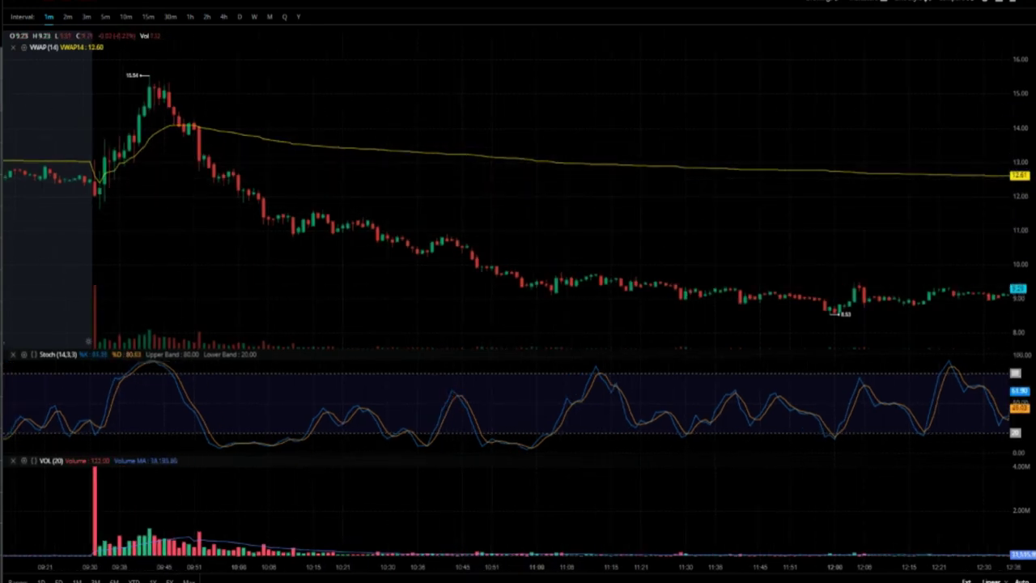
Step: Load the next watchlist symbol's 1-minute chart and zoom toward its opening rally to 2.450
key("Down")
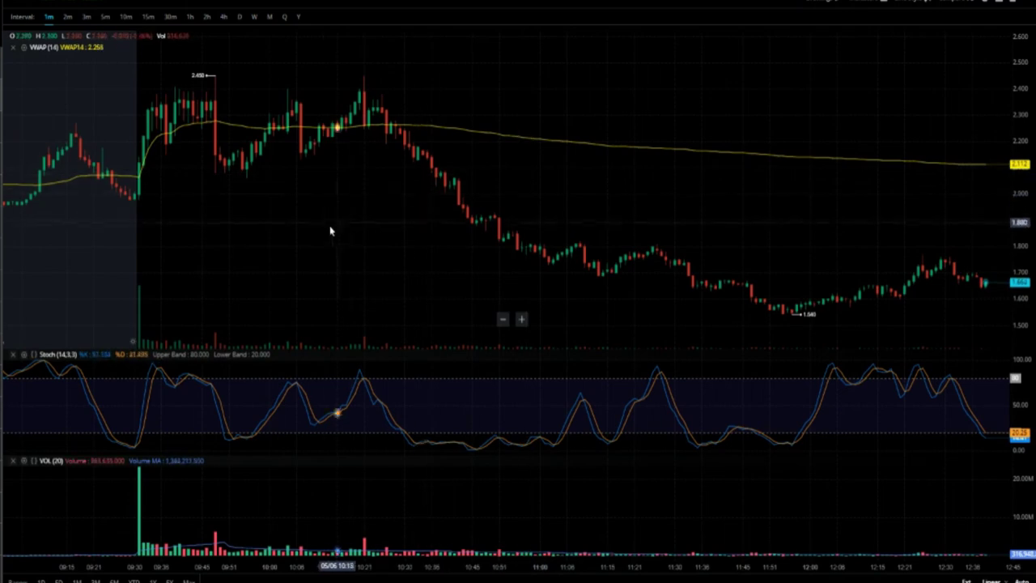
scroll(344, 234, "up", 4)
scroll(363, 242, "up", 4)
scroll(385, 277, "down", 1)
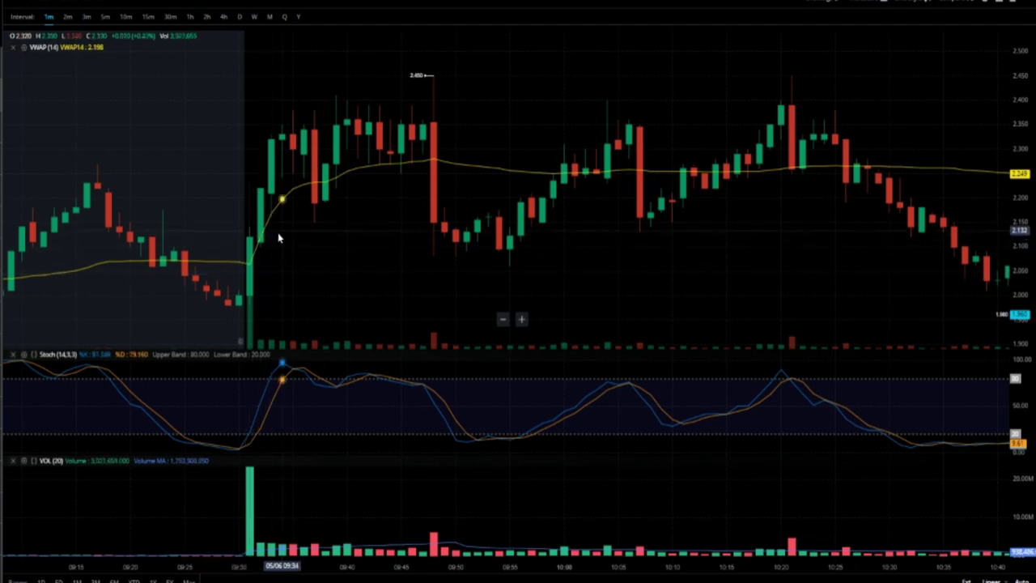
Step: Zoom in to about 09:27–10:17 and select the big red 09:48 candle at 2.450
scroll(332, 231, "up", 3)
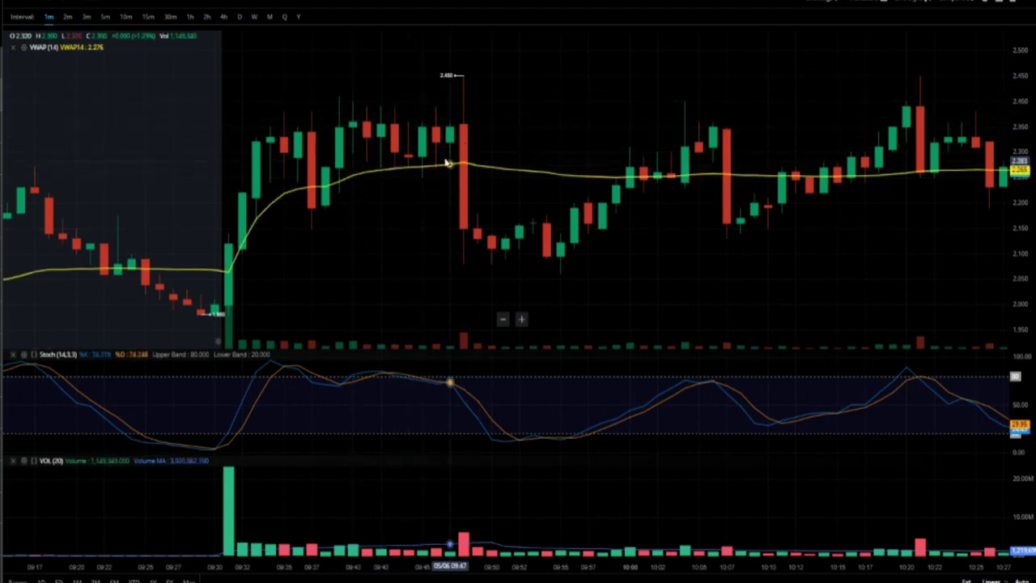
scroll(457, 163, "up", 1)
scroll(508, 164, "up", 1)
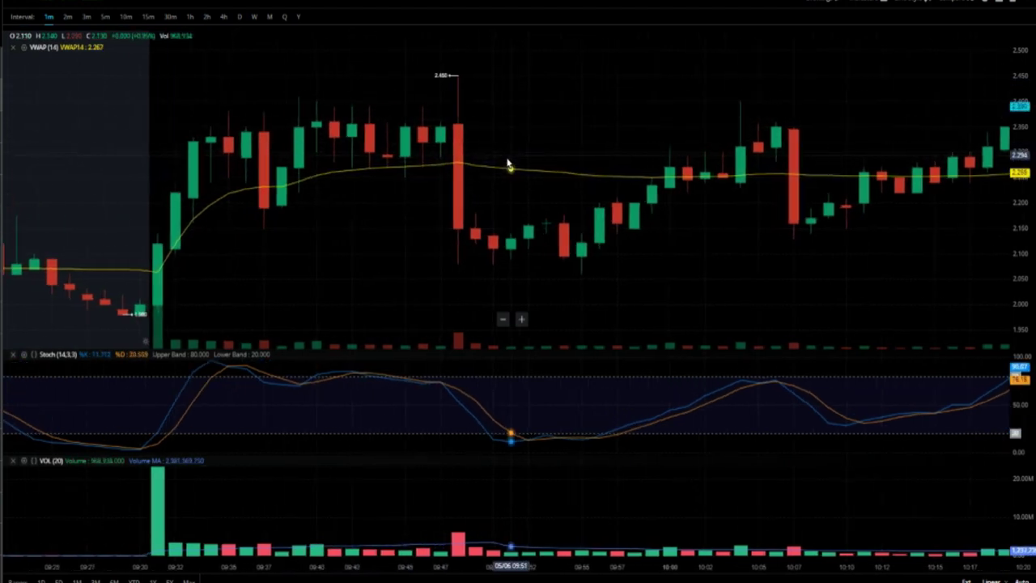
scroll(485, 150, "up", 1)
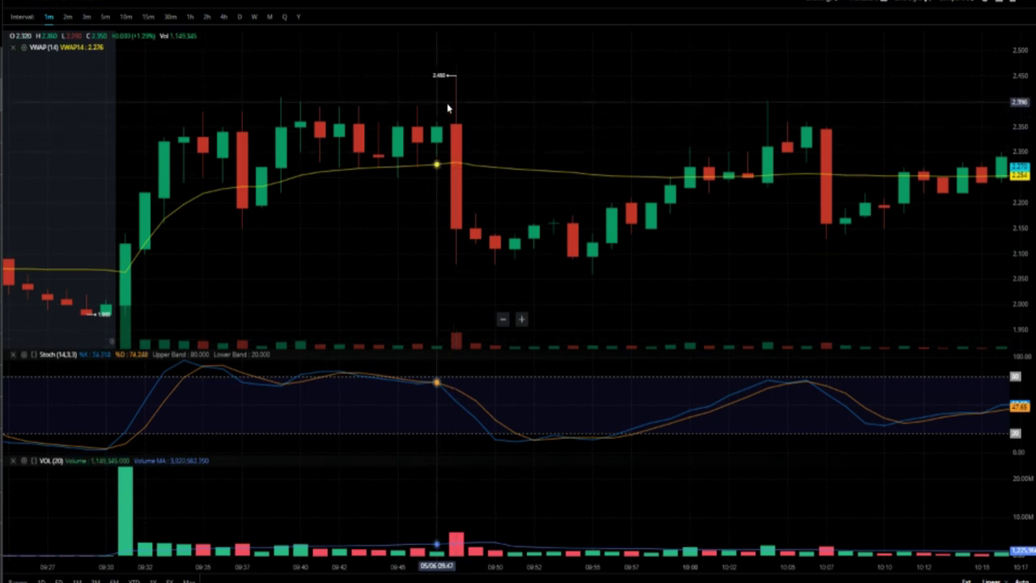
left_click(452, 79)
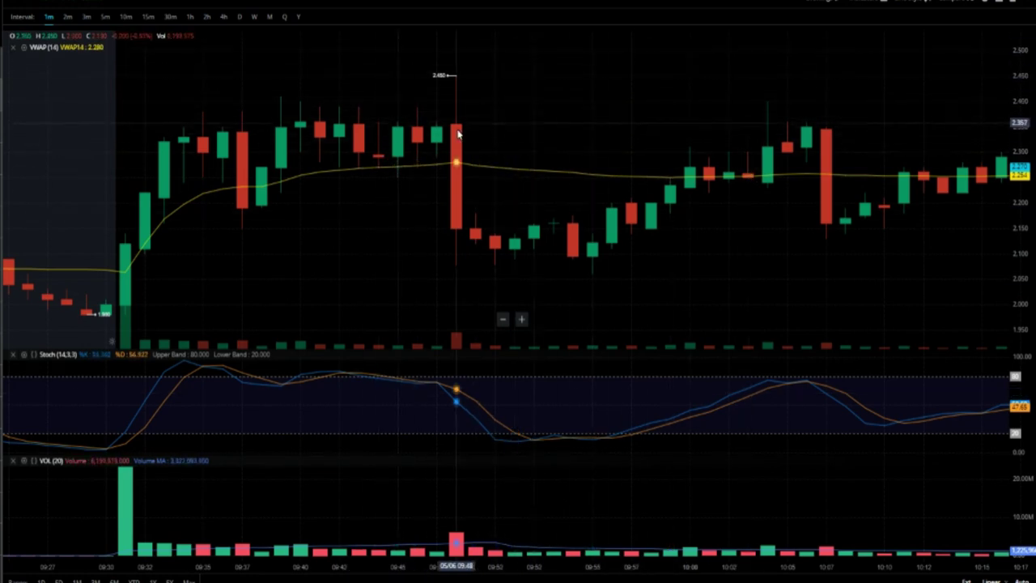
scroll(486, 116, "up", 3)
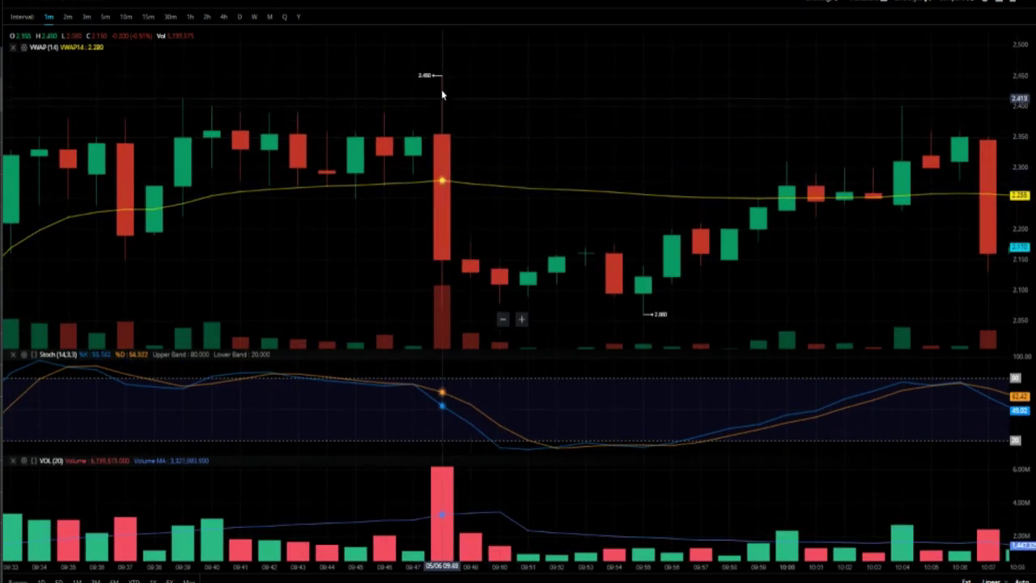
Step: Adjust the zoom to frame about 09:30–10:14, including the 09:48 red candle
scroll(441, 85, "down", 1)
scroll(442, 89, "up", 1)
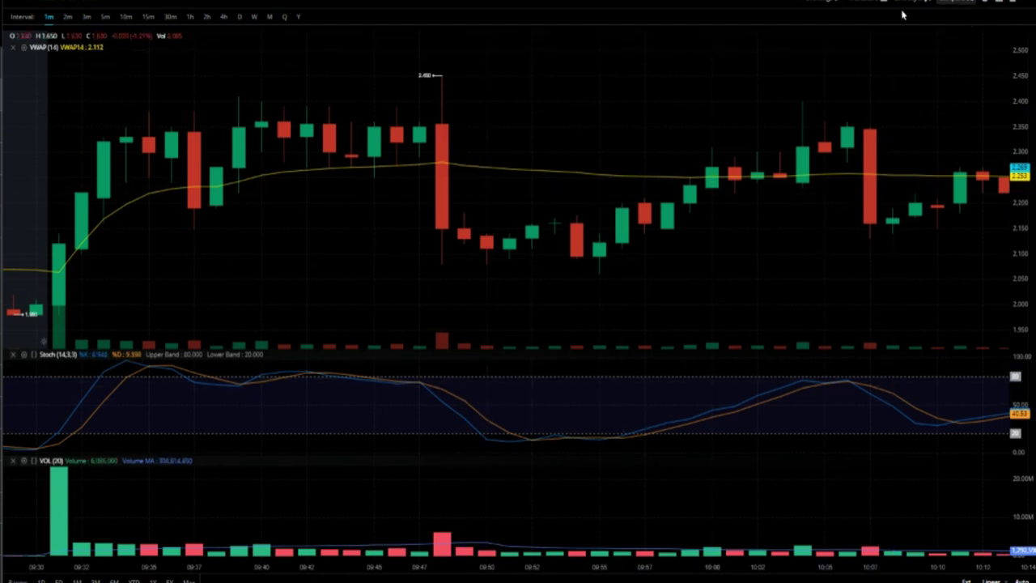
Step: Add an RSI pane from the Indicators list and review the chart
left_click(856, 2)
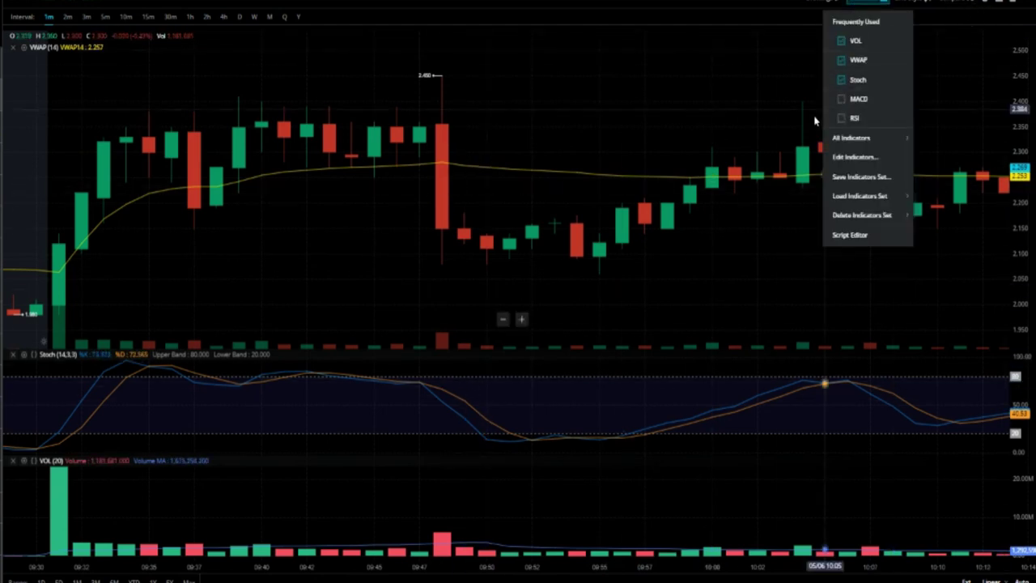
left_click(839, 119)
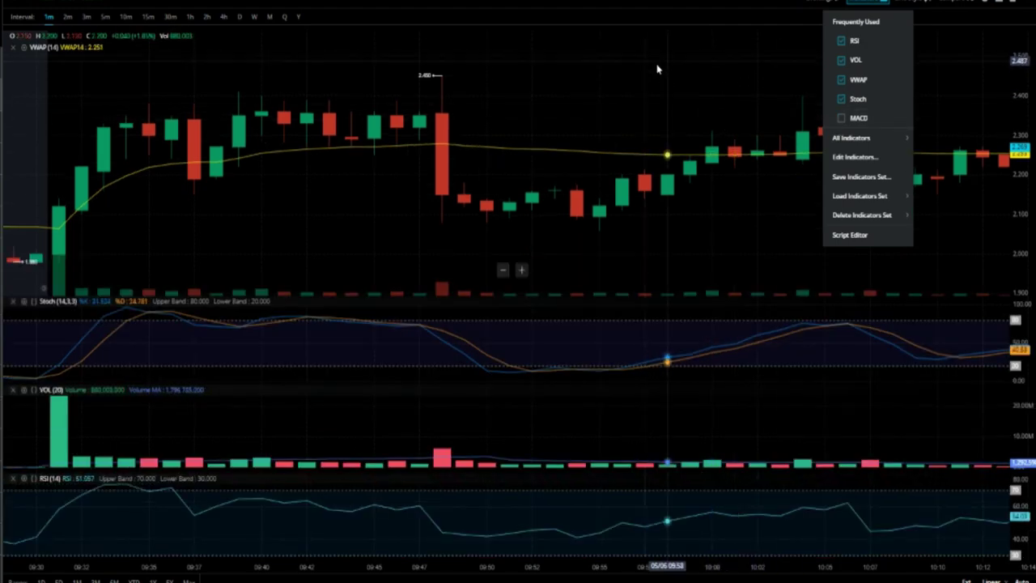
scroll(644, 148, "up", 2)
scroll(644, 148, "down", 3)
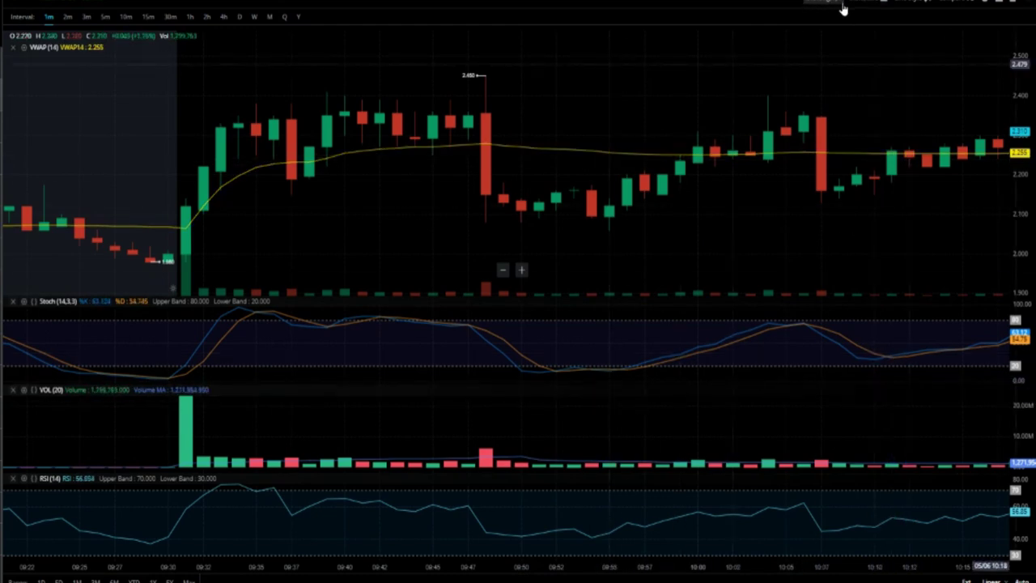
Step: Swap the RSI pane for a MACD pane and close the indicator list
left_click(867, 4)
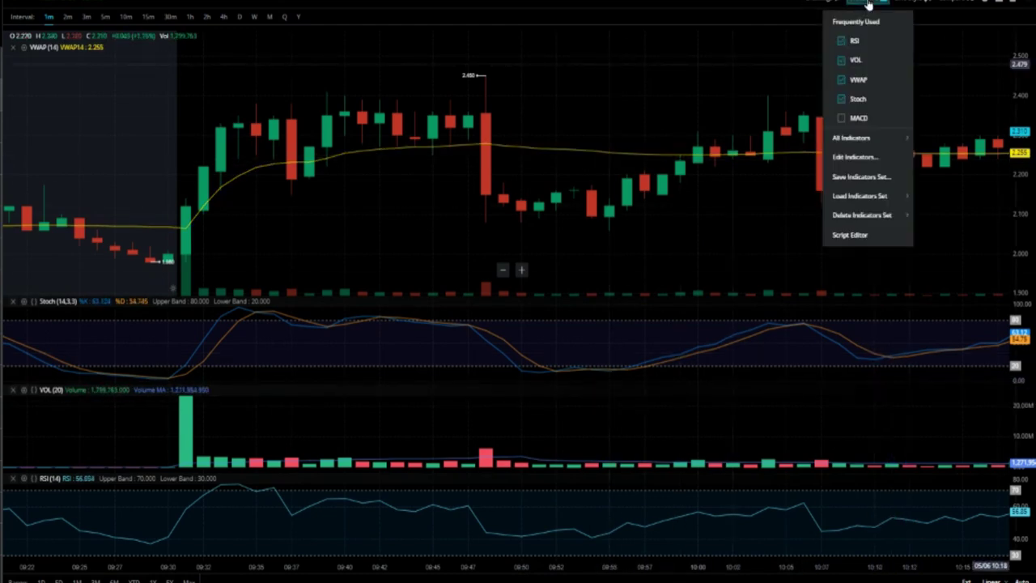
left_click(843, 119)
left_click(842, 61)
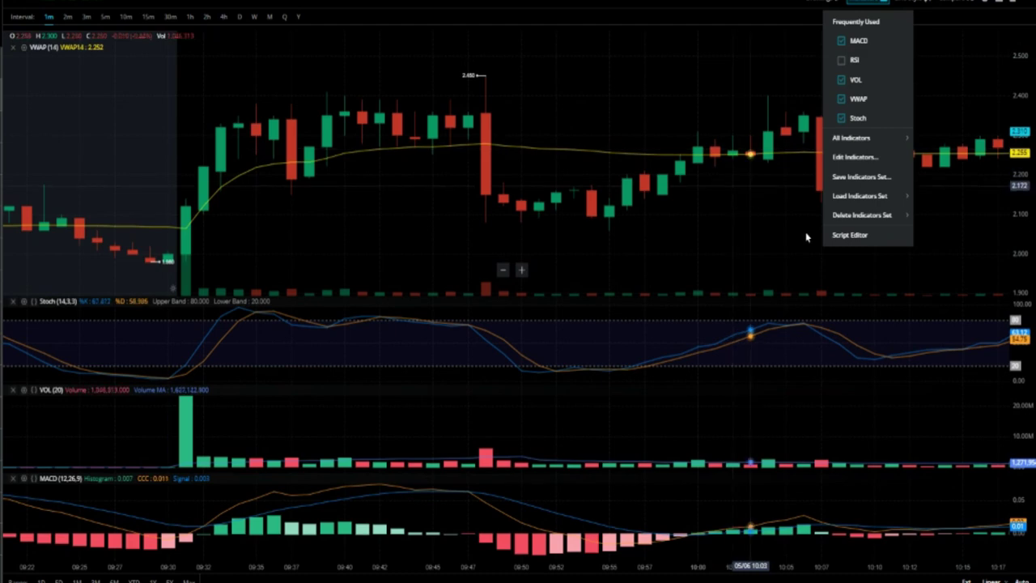
left_click(618, 262)
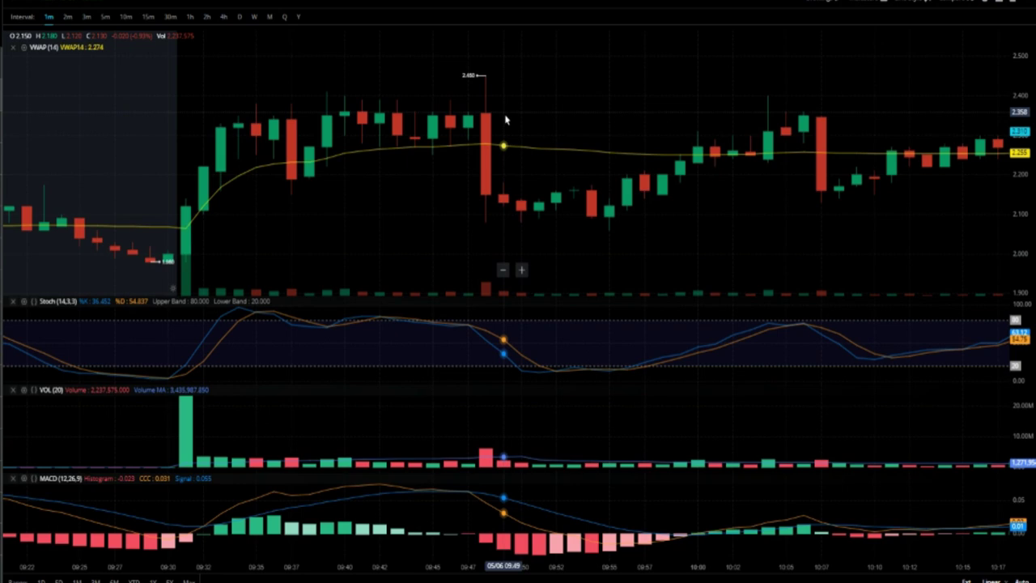
Step: Zoom the time axis out to about 09:05–11:00, showing the slide to 1.730
scroll(682, 184, "down", 3)
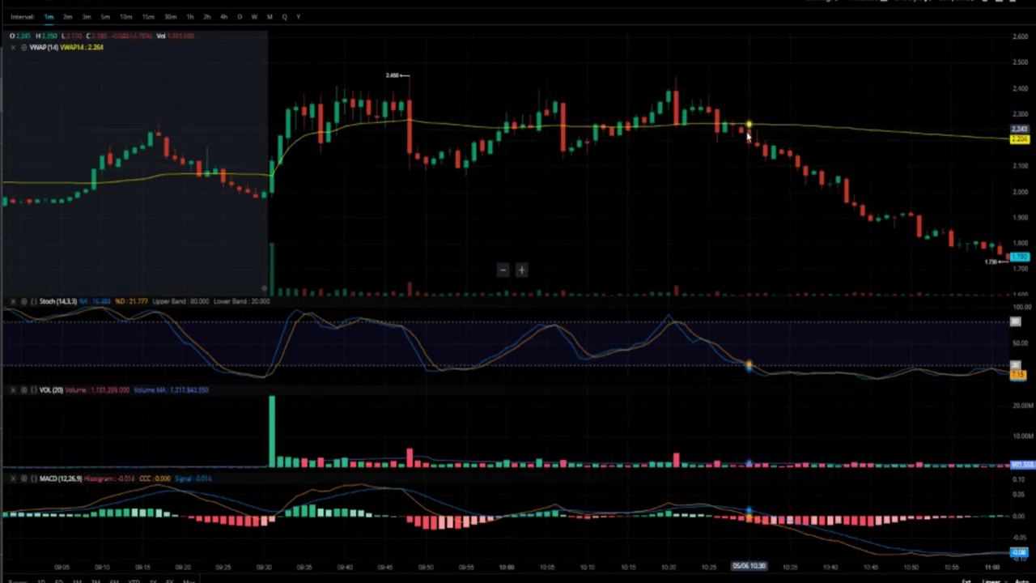
Step: Pan through the late-morning decline to the latest bars, then switch to the next ticker
left_click_drag(909, 197, 642, 186)
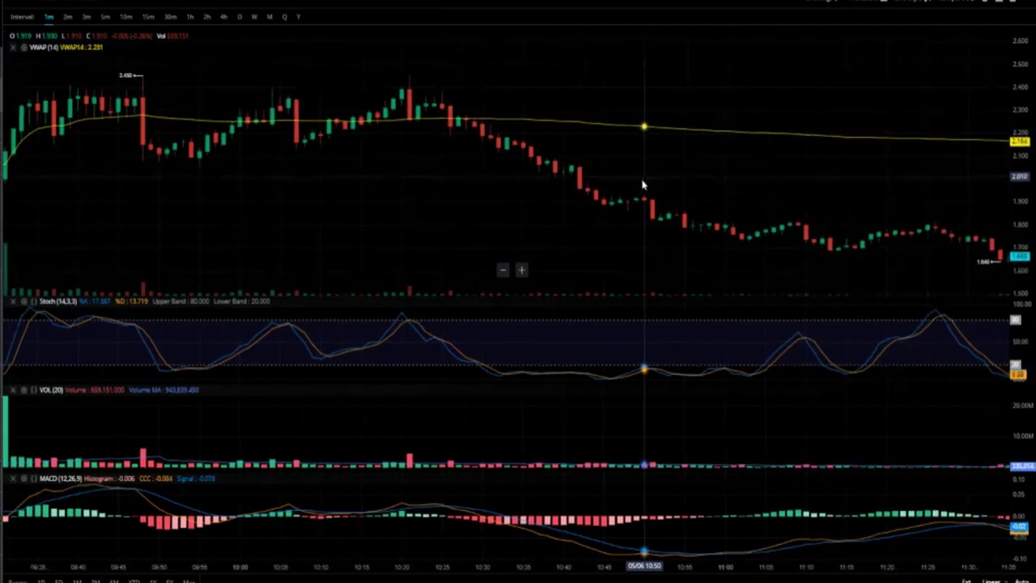
left_click_drag(891, 203, 601, 212)
left_click_drag(768, 209, 166, 212)
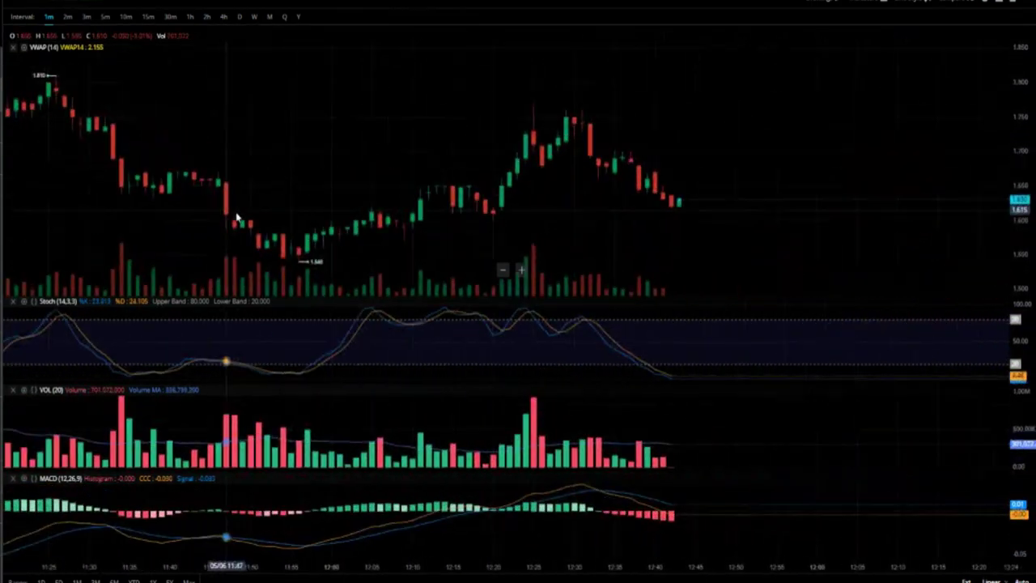
scroll(591, 185, "down", 3)
left_click_drag(144, 139, 252, 167)
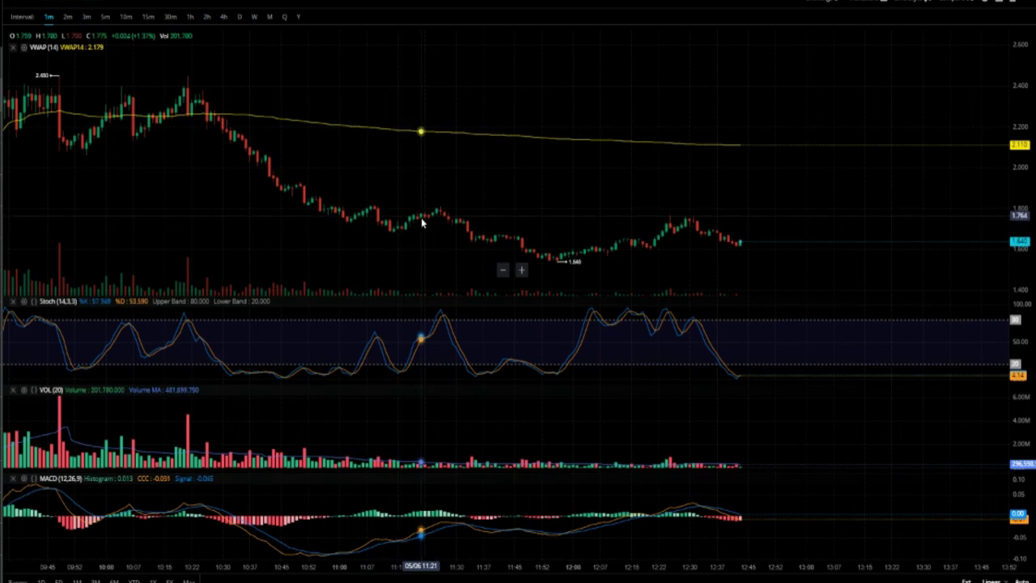
scroll(472, 173, "left", 3)
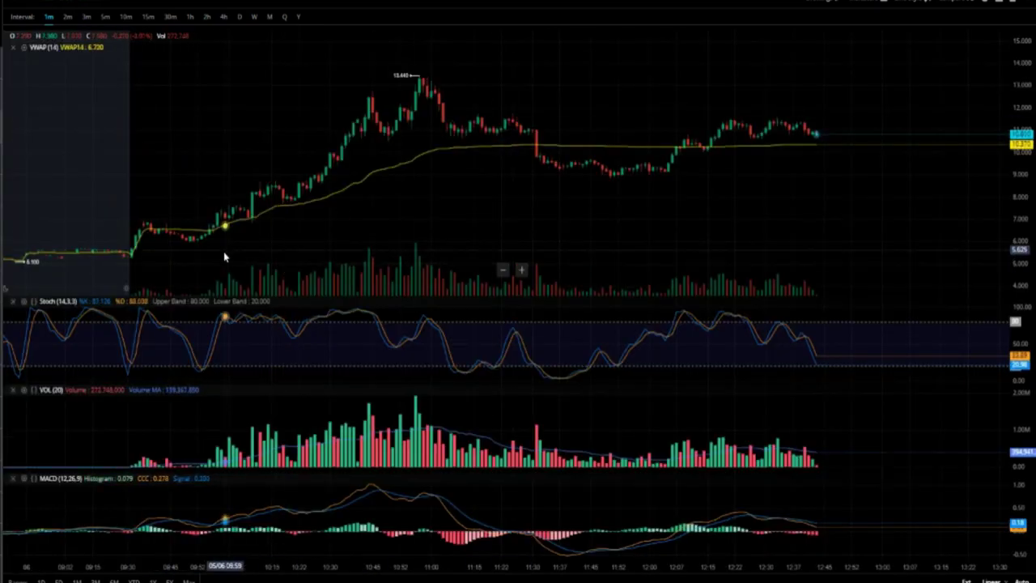
Step: Zoom and pan so 09:30–12:15 fills the view, from the open to the 13.440 high
scroll(504, 221, "up", 3)
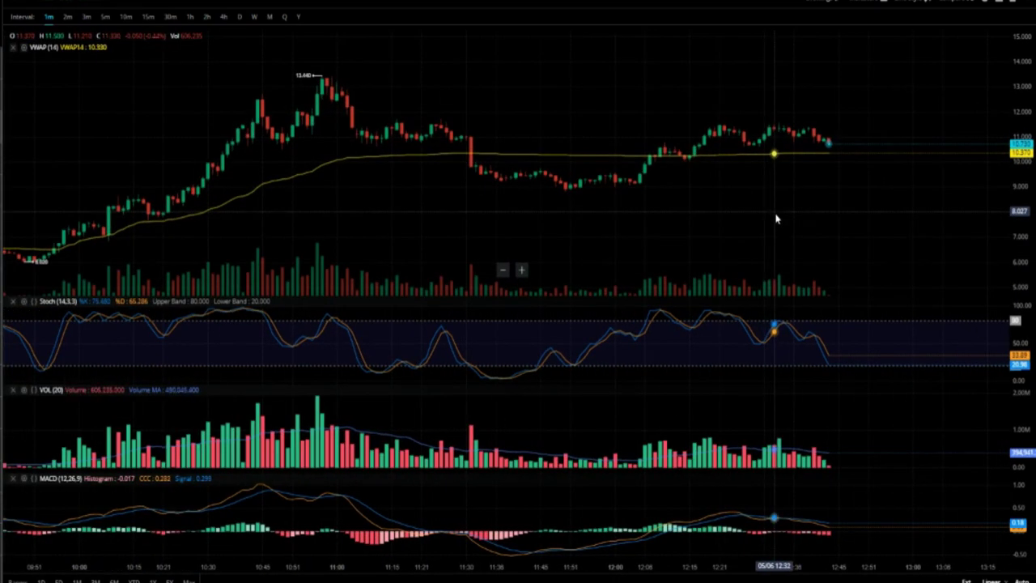
left_click_drag(422, 217, 518, 220)
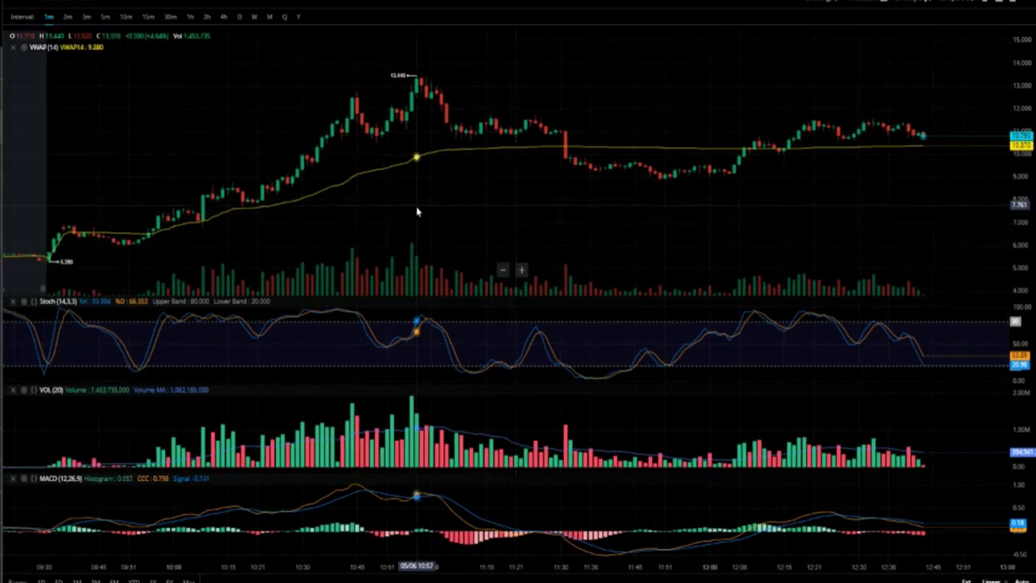
scroll(631, 243, "down", 1)
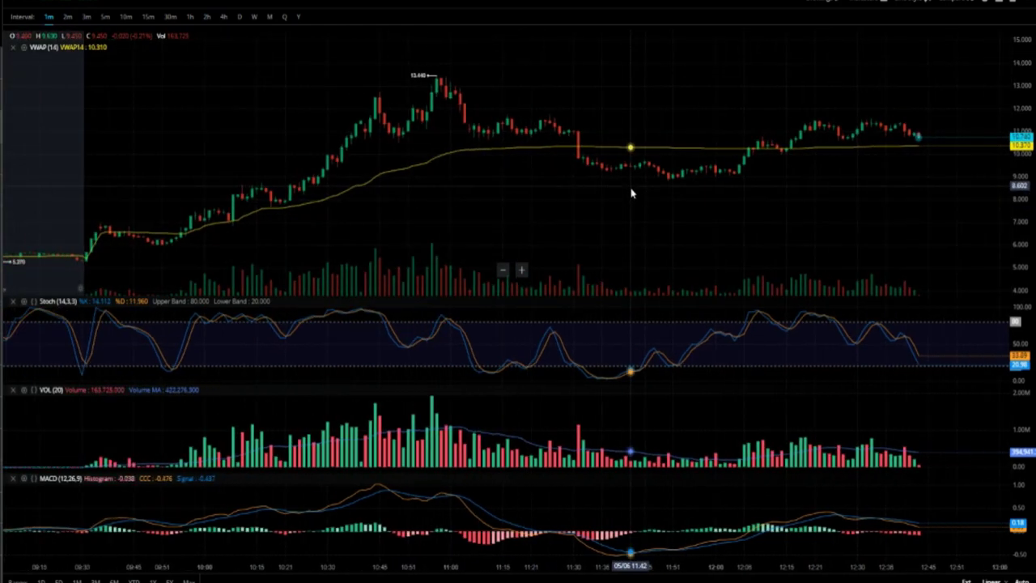
scroll(609, 192, "up", 2)
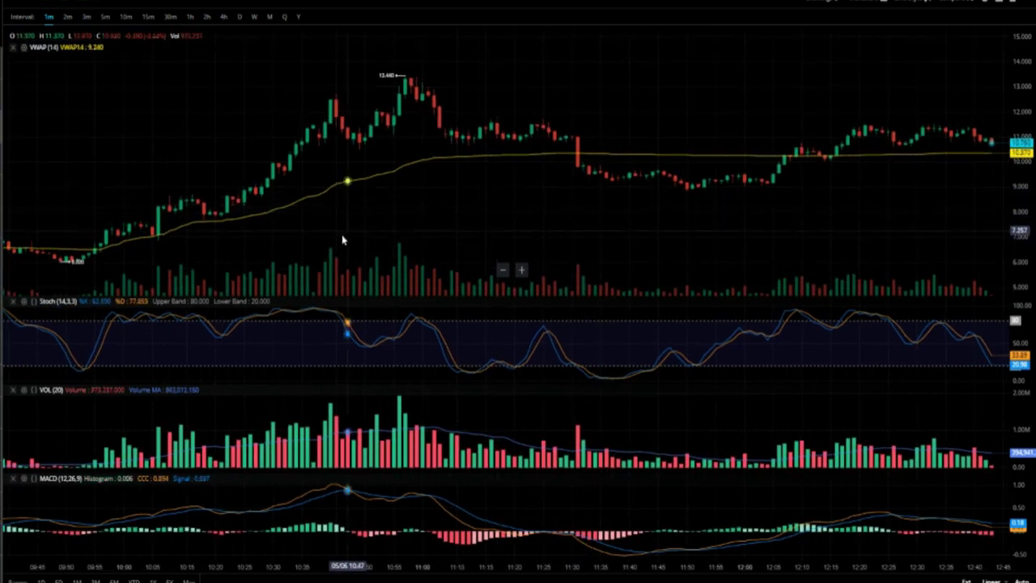
left_click_drag(342, 238, 514, 214)
scroll(475, 230, "up", 1)
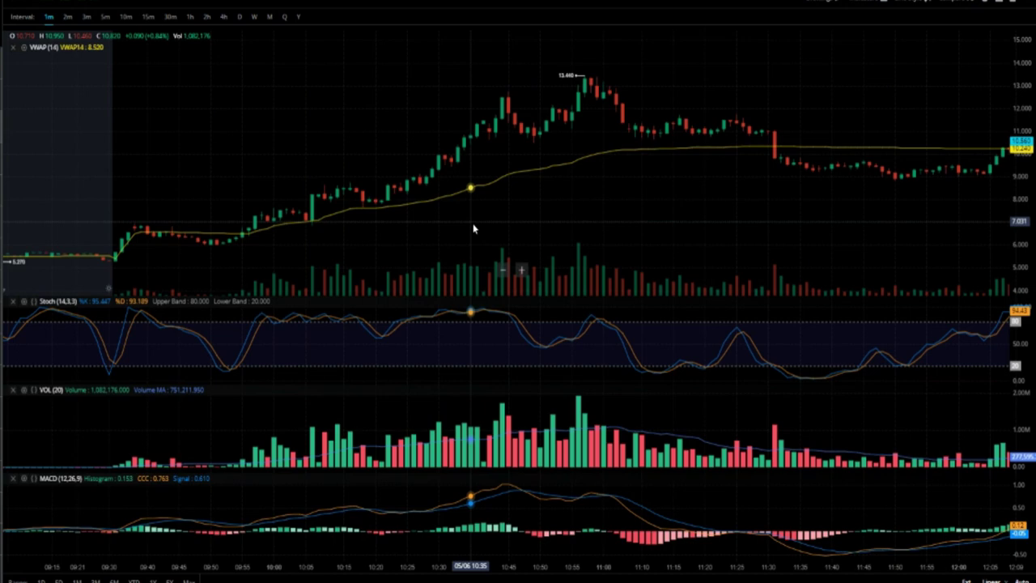
scroll(466, 224, "up", 2)
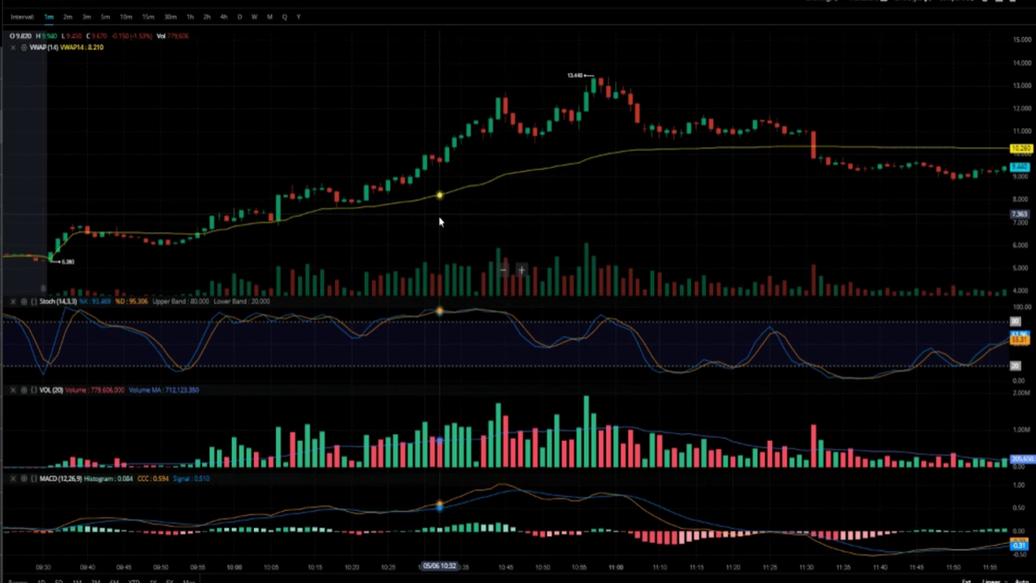
scroll(536, 224, "up", 1)
scroll(275, 224, "down", 2)
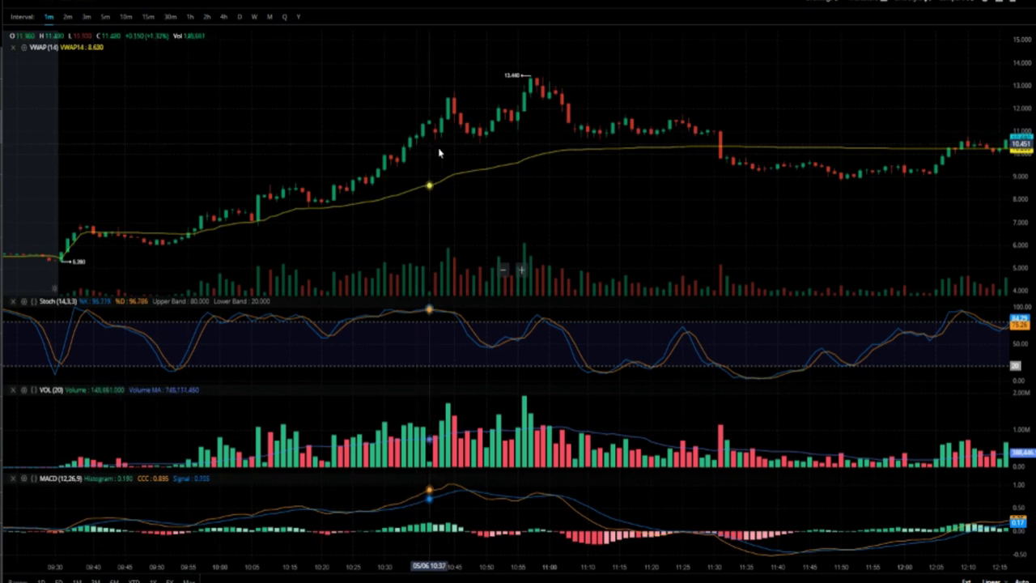
scroll(426, 151, "up", 2)
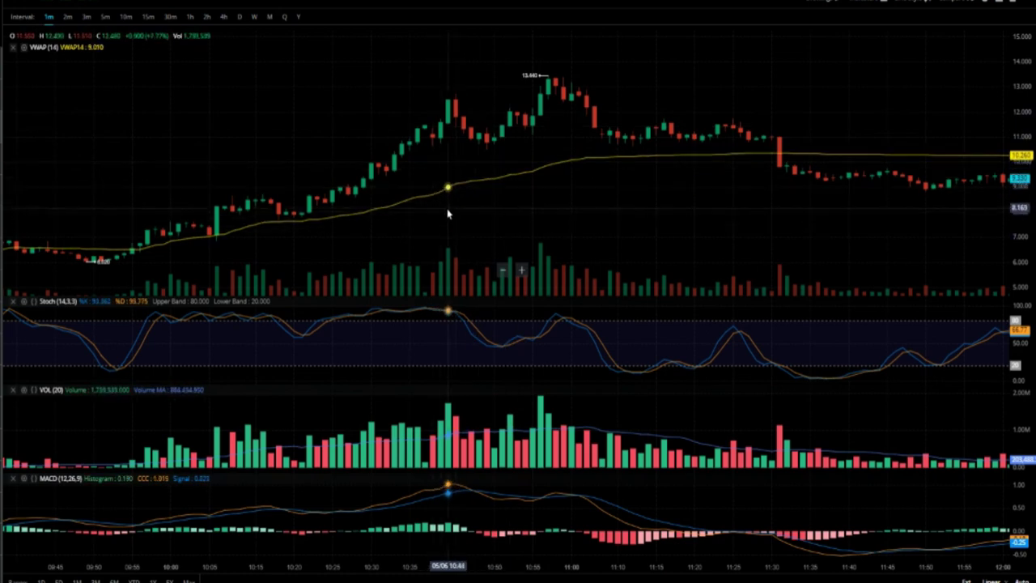
Step: Zoom in and shift to 10:15–12:15, showing price returning to VWAP near 10.30
scroll(446, 205, "up", 1)
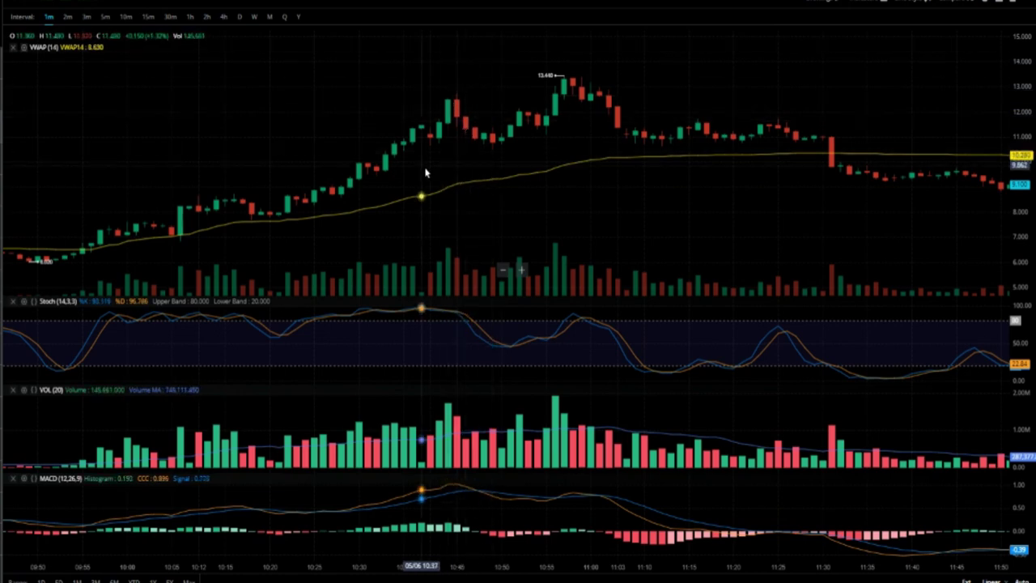
left_click_drag(681, 183, 488, 169)
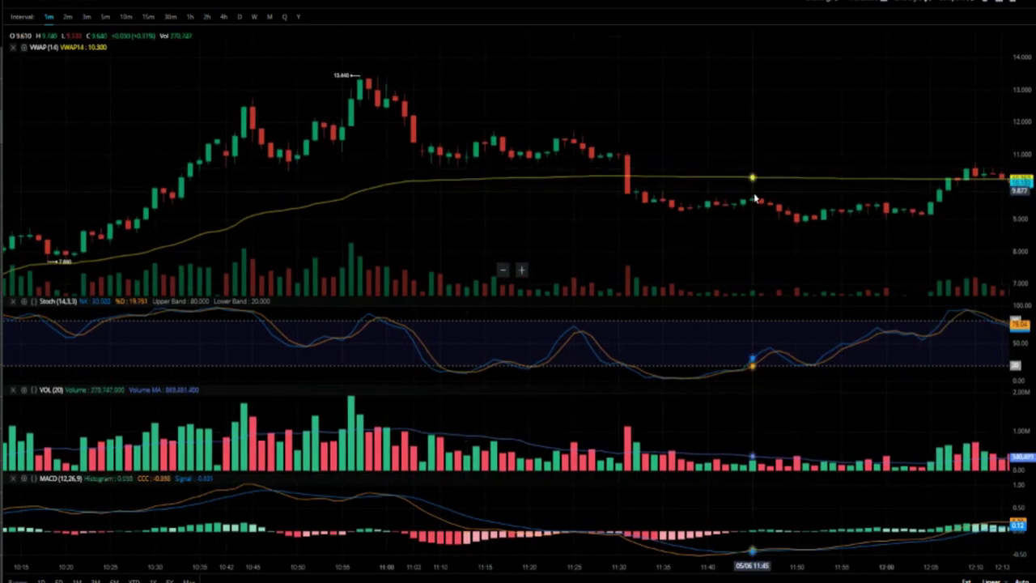